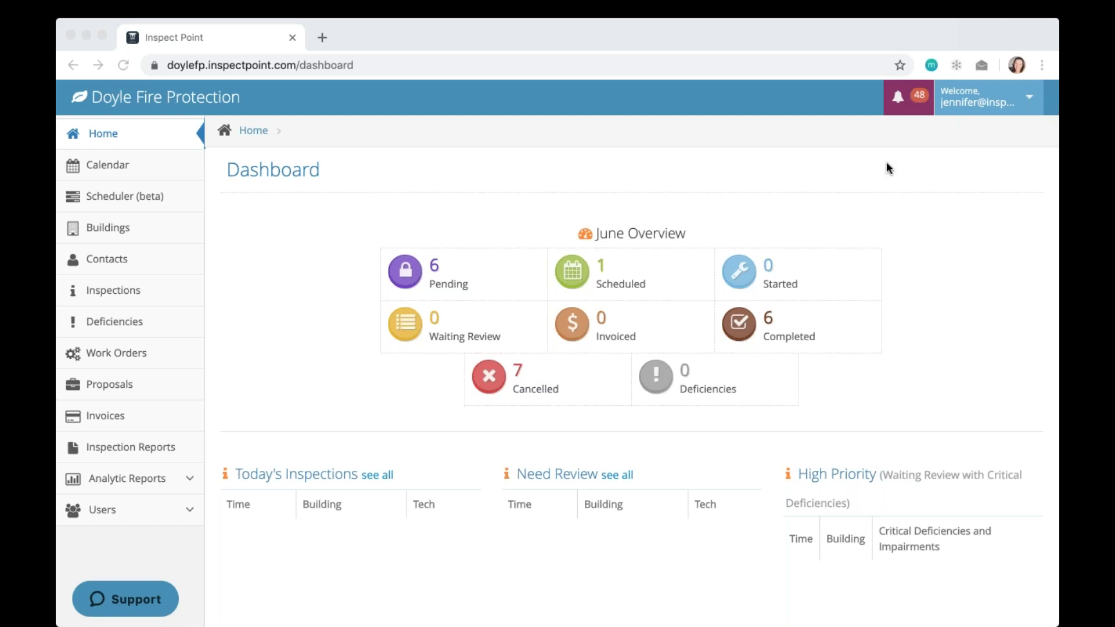
Open the Inspection Types list via the account menu's Inspection Settings
left_click(1028, 101)
left_click(1029, 101)
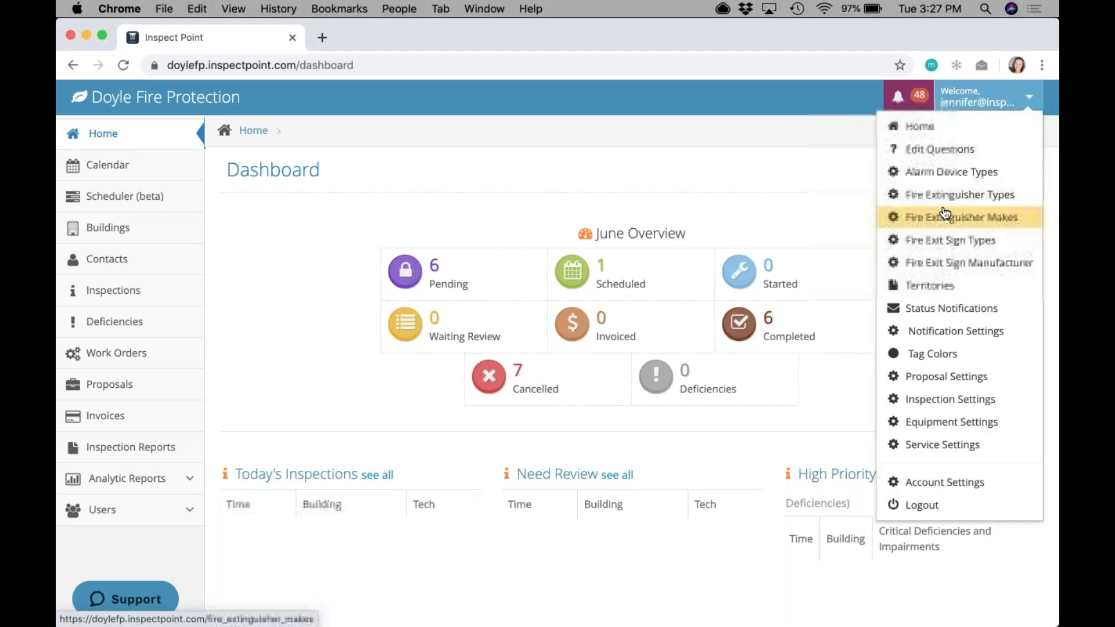
left_click(1024, 400)
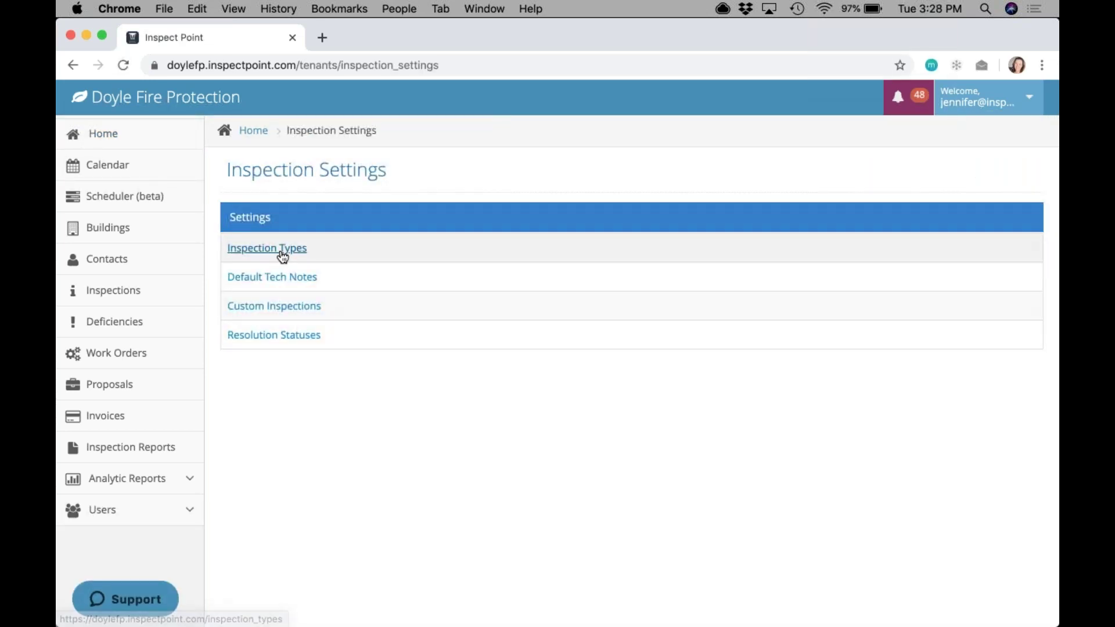
left_click(282, 250)
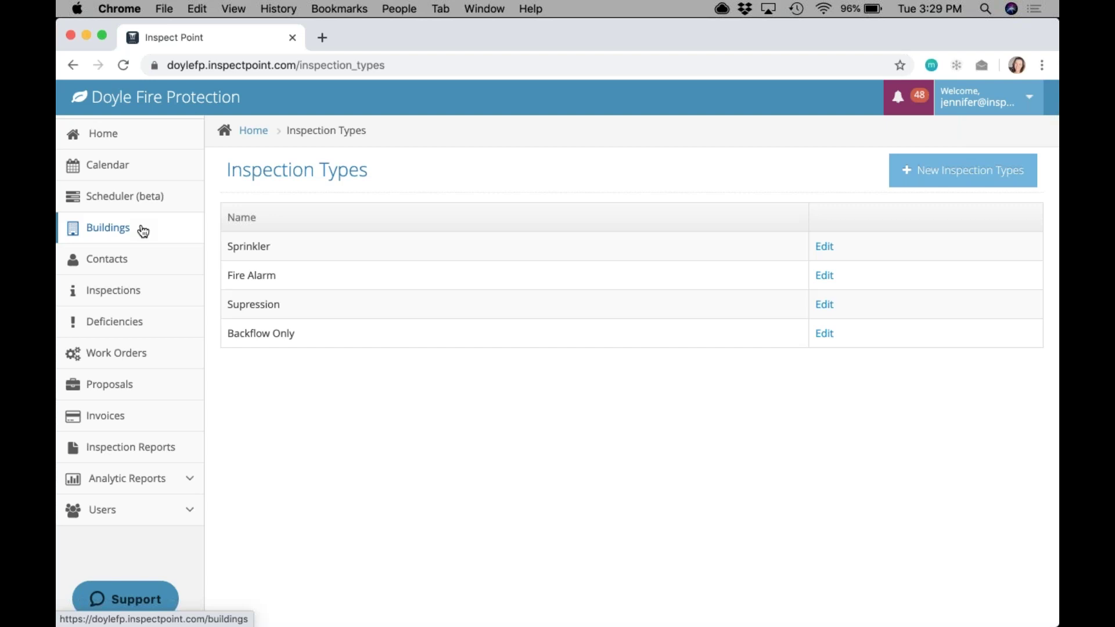
Filter the Inspections list to Pending status
left_click(92, 290)
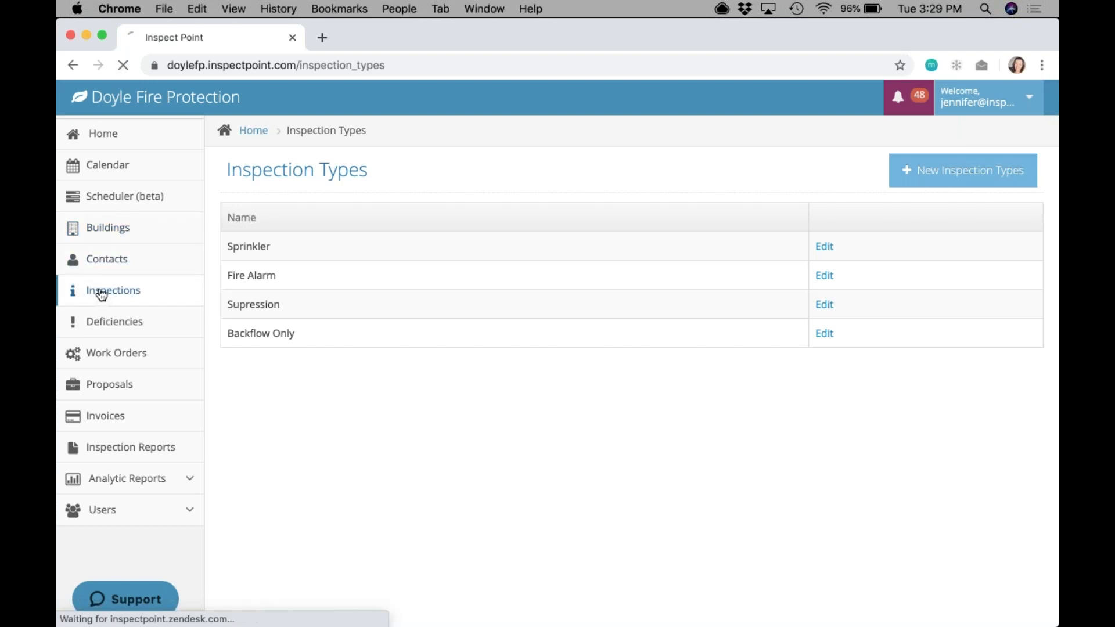
scroll(318, 346, "down", 3)
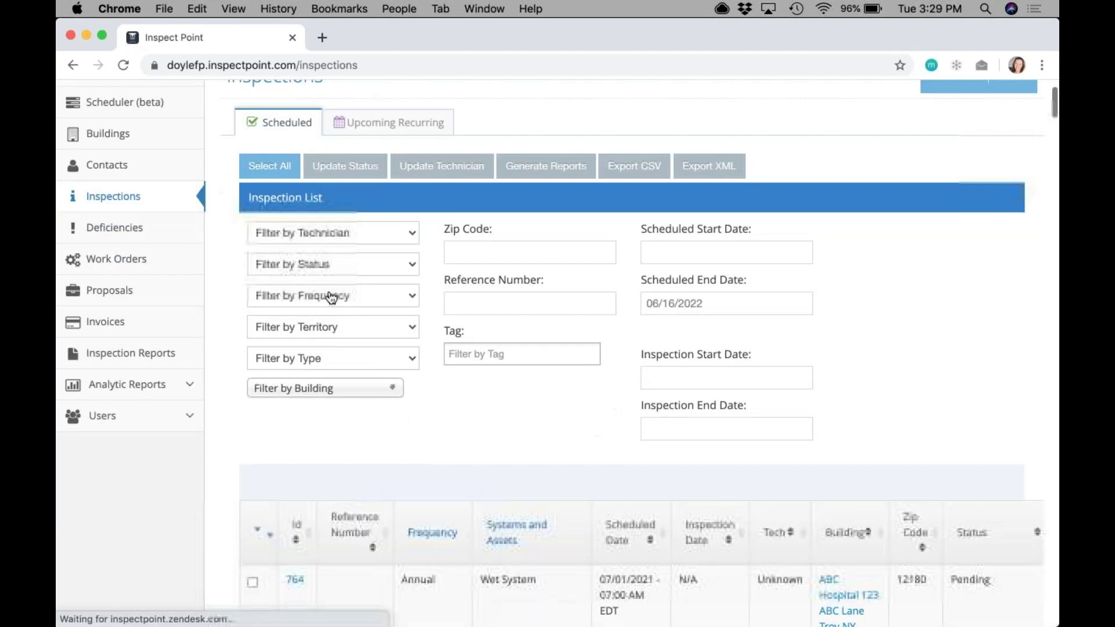
left_click(330, 267)
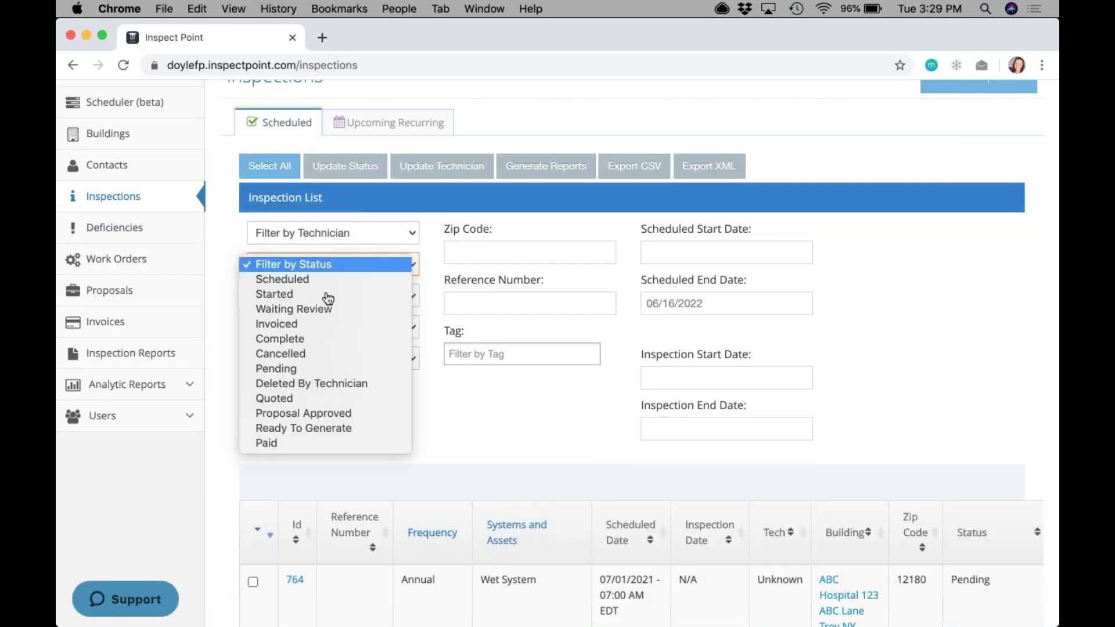
left_click(313, 368)
Open inspection 635 from the Pending results and start editing it
scroll(520, 451, "down", 3)
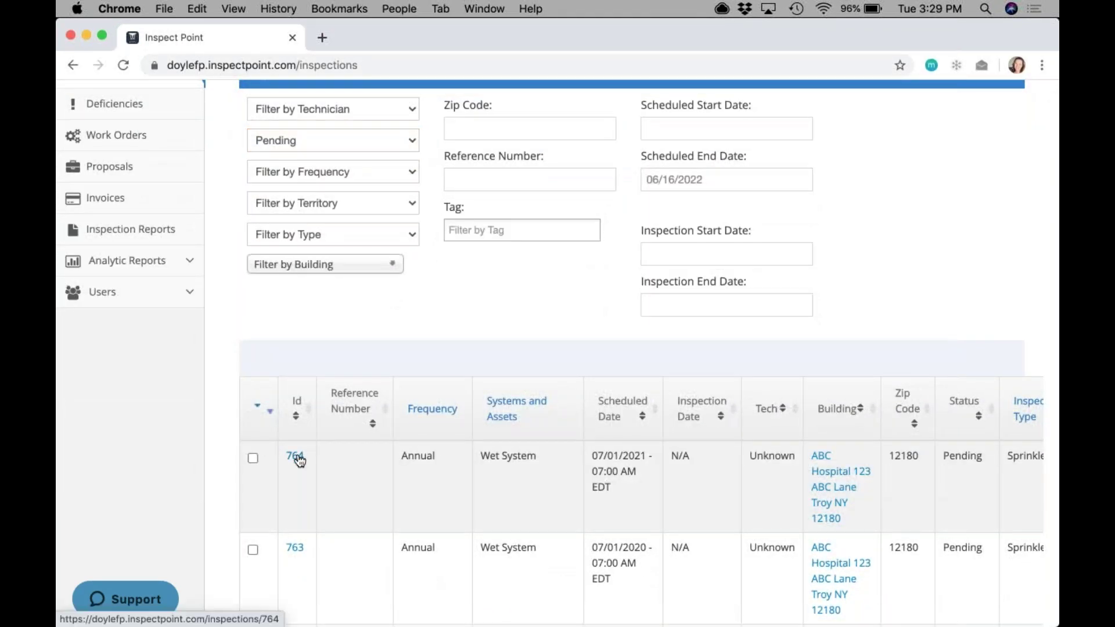
left_click_drag(295, 458, 329, 358)
scroll(330, 358, "down", 10)
scroll(319, 343, "down", 2)
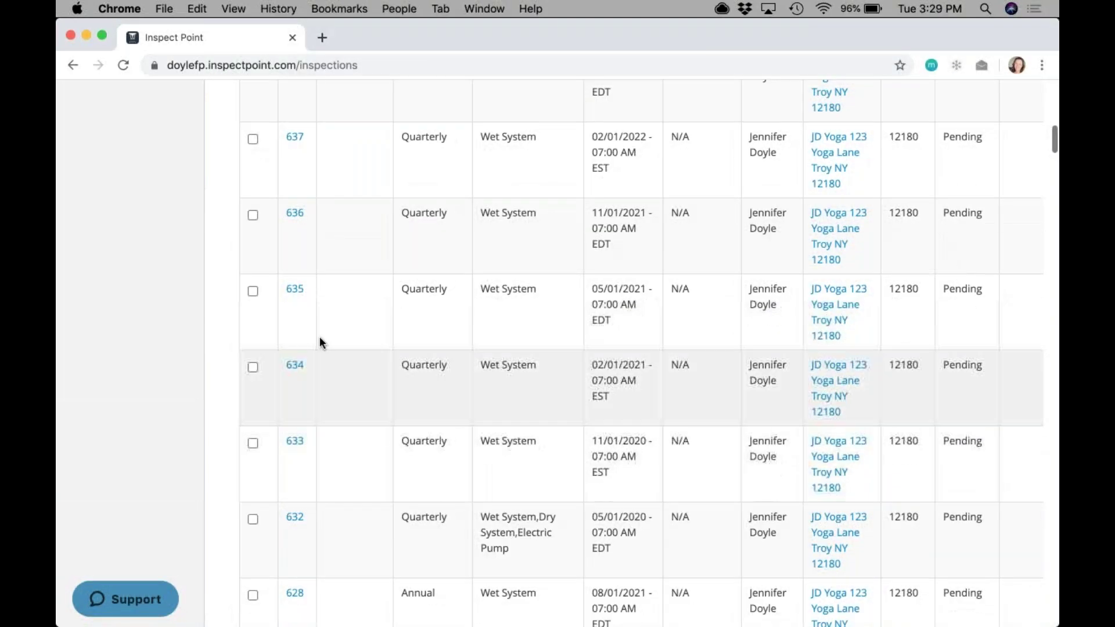
left_click(295, 289)
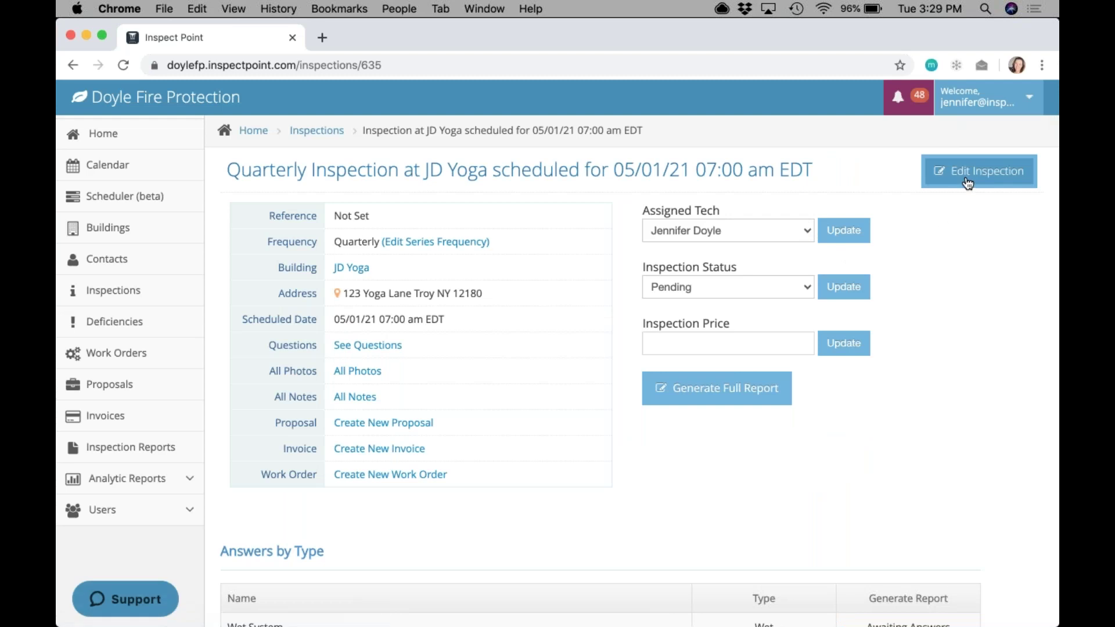
left_click(979, 171)
Change the inspection's scheduled date to May 4, 2021
scroll(978, 171, "down", 9)
scroll(979, 171, "up", 4)
scroll(557, 352, "up", 5)
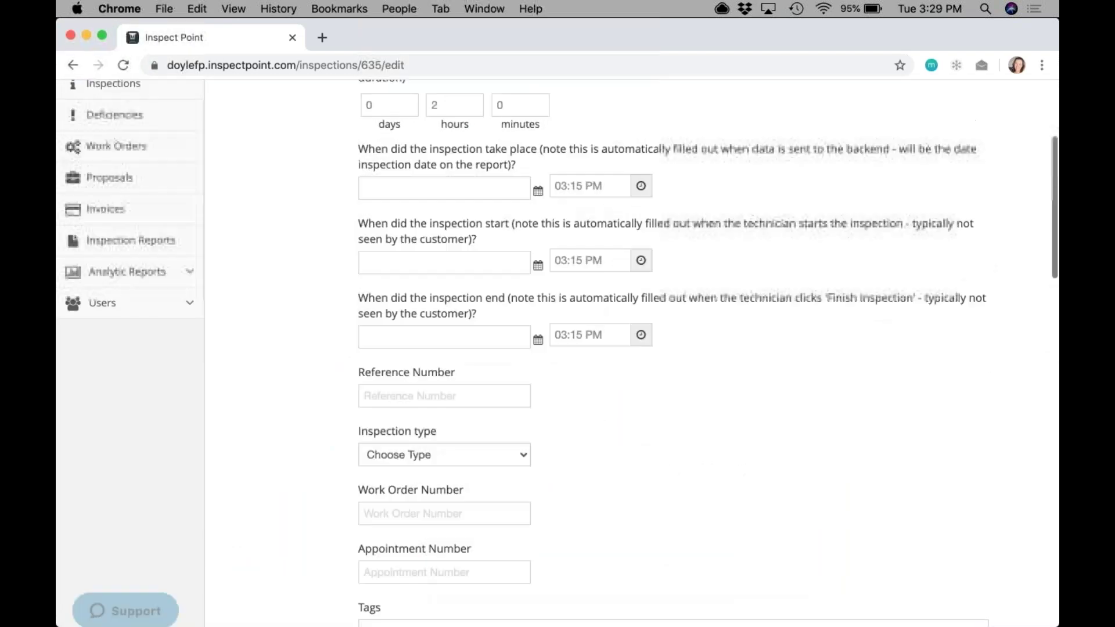
left_click(444, 233)
left_click(423, 335)
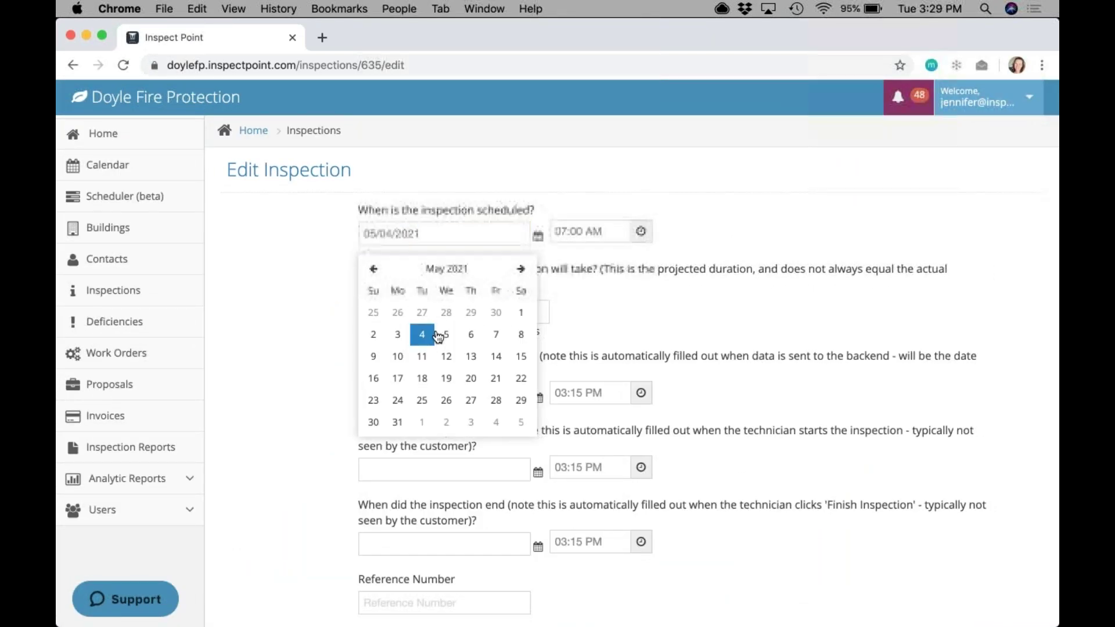
Set the inspection type to Sprinkler and save for this inspection only
scroll(557, 352, "down", 8)
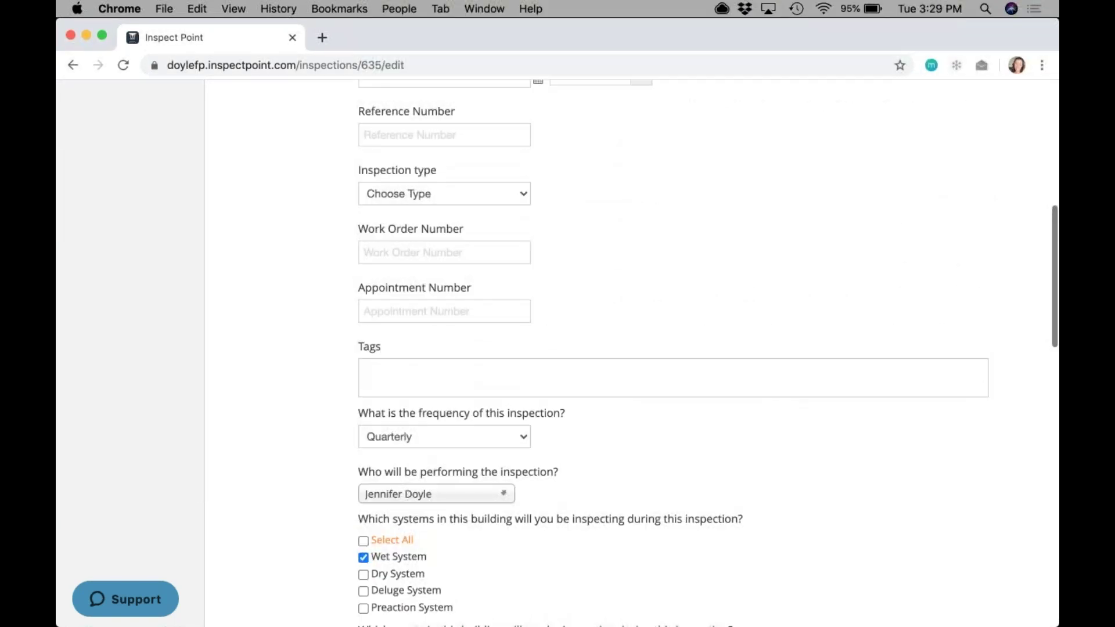
left_click(492, 202)
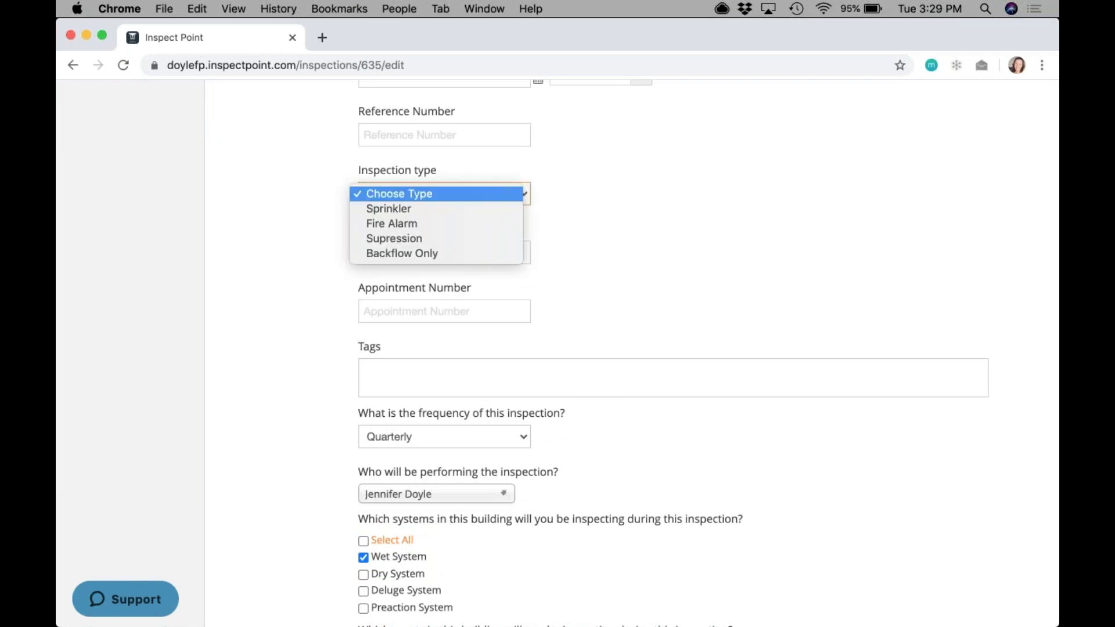
left_click(490, 212)
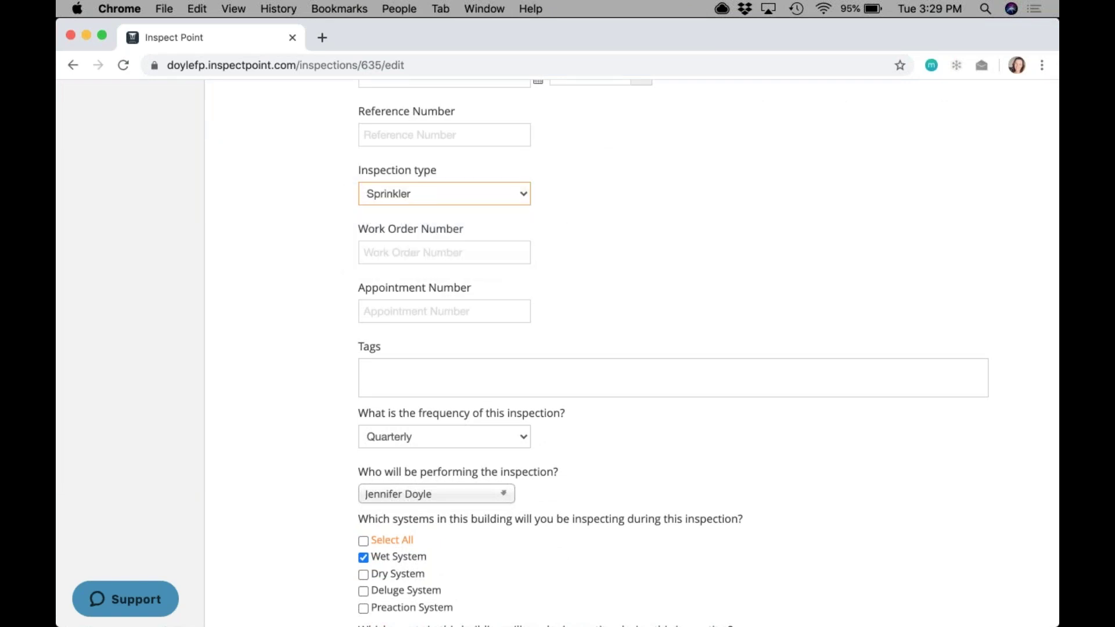
scroll(489, 291, "down", 15)
left_click(938, 540)
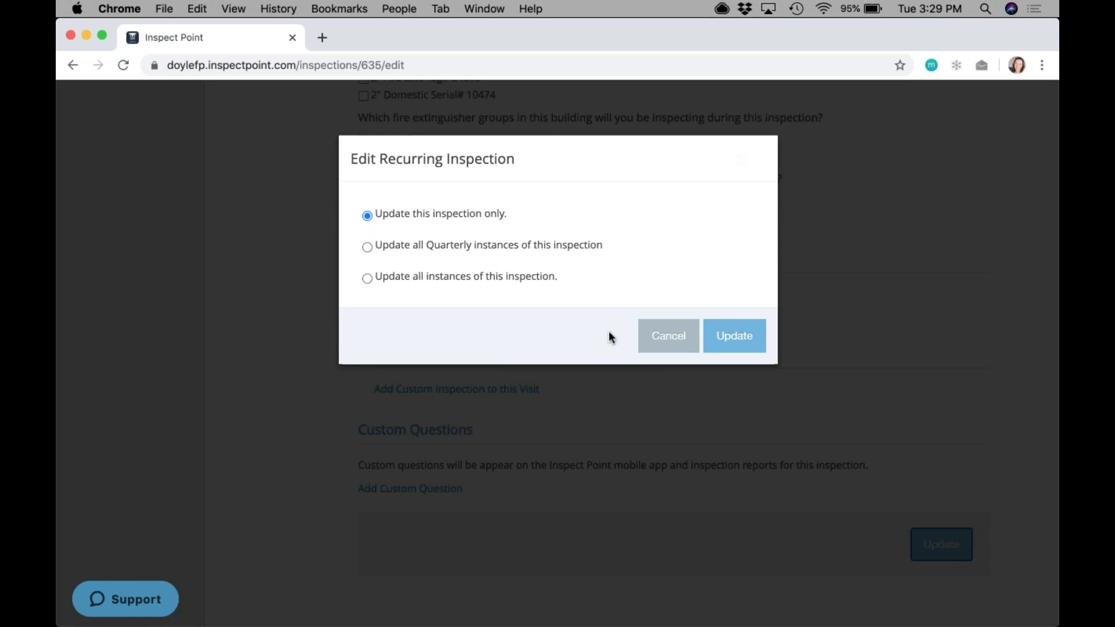
left_click(729, 340)
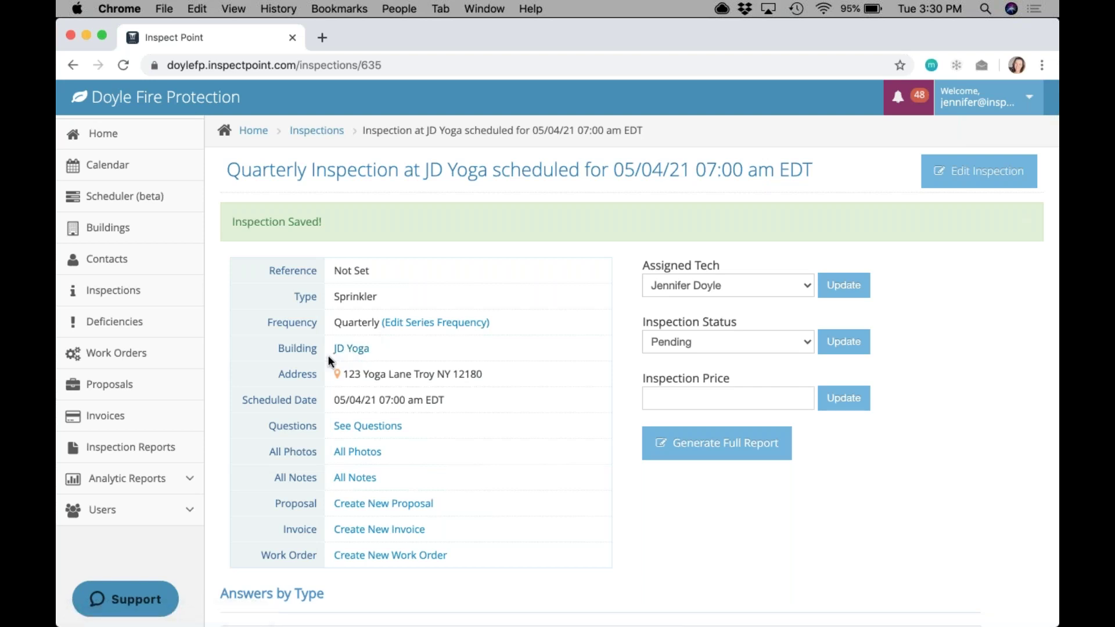
Go back to the Inspections list and expand the Filter by Type choices
left_click(145, 290)
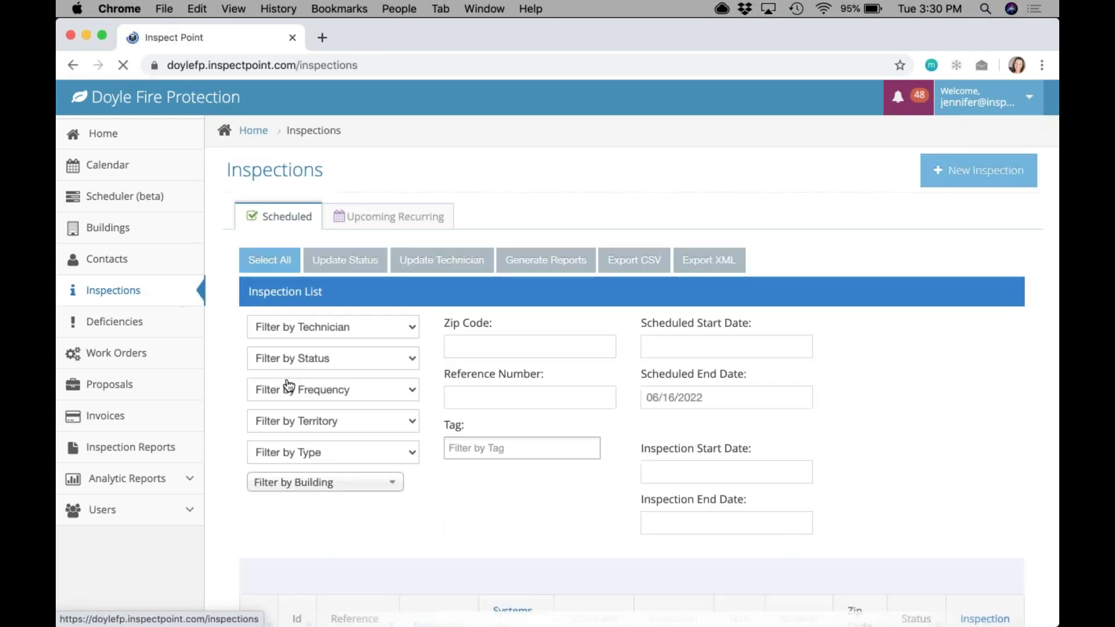
scroll(286, 386, "down", 2)
left_click(340, 375)
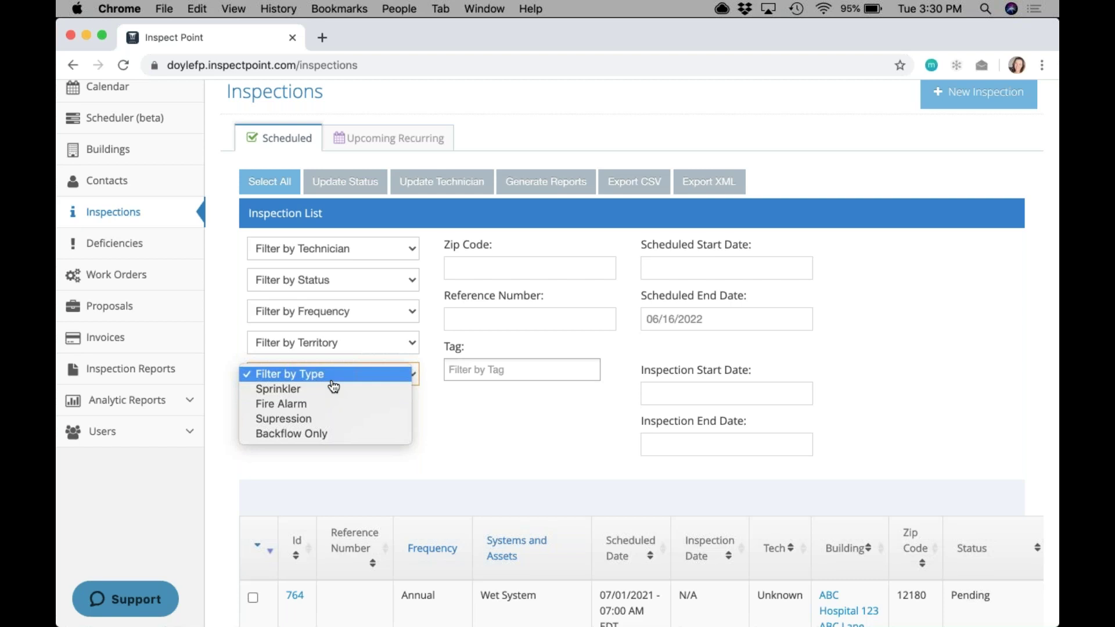
Filter inspections to type Sprinkler and status Pending, then view the results
left_click(328, 395)
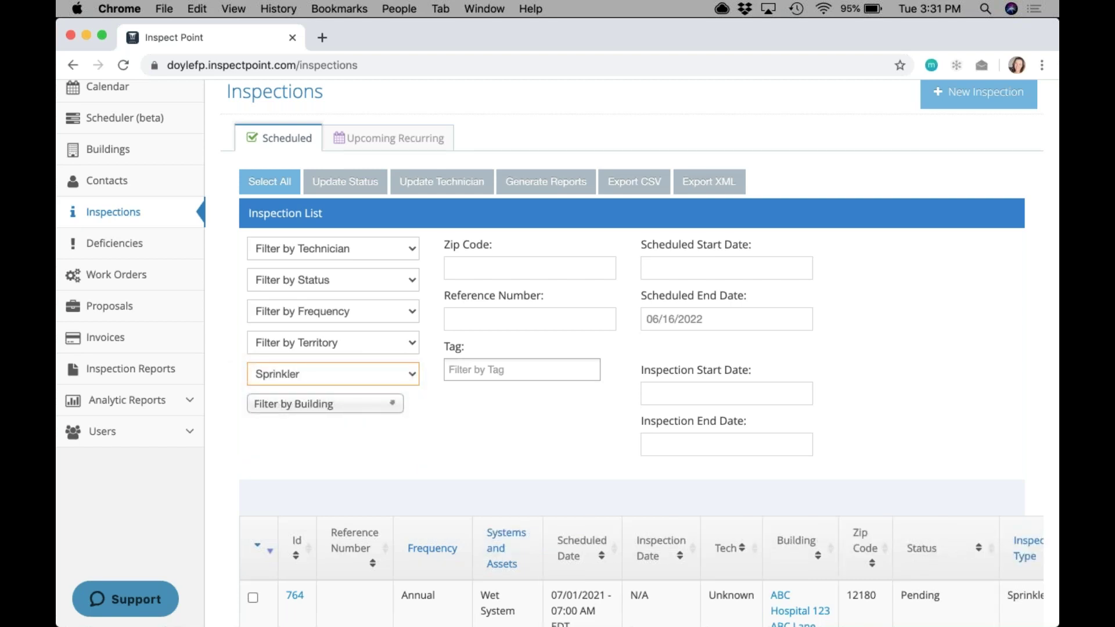
left_click(355, 288)
left_click(338, 385)
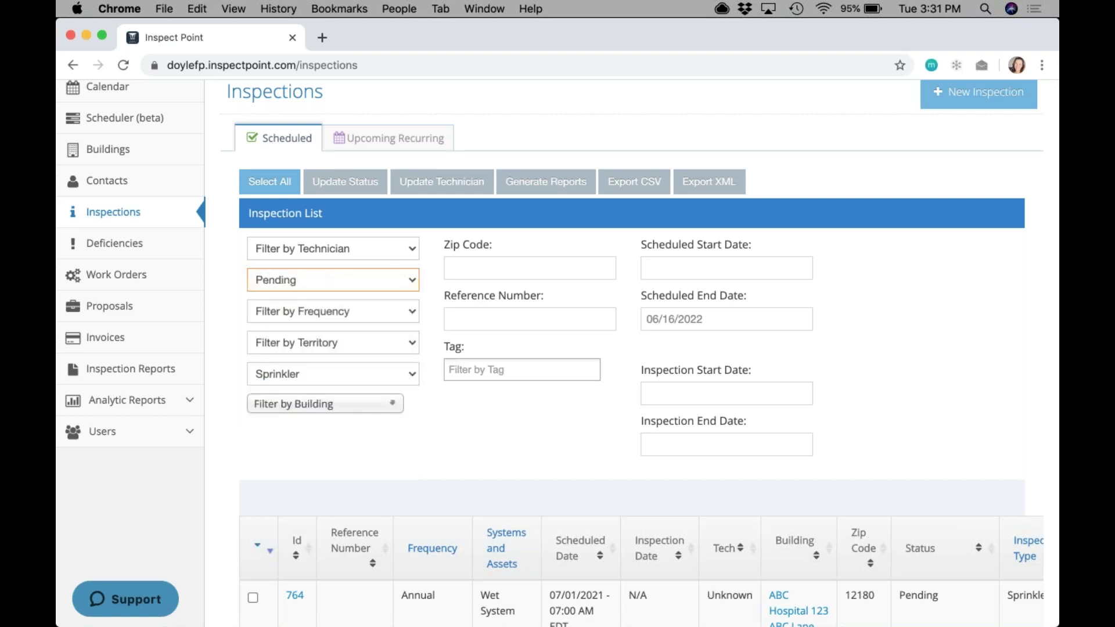
scroll(490, 497, "down", 5)
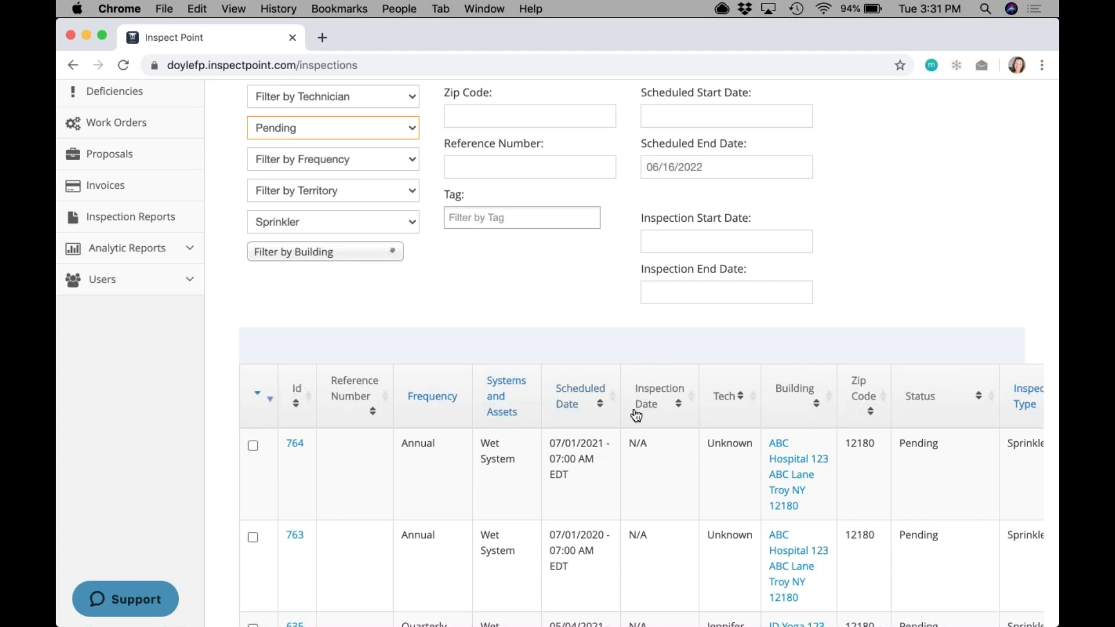
Change the status filter to Complete
scroll(433, 284, "up", 3)
left_click(360, 256)
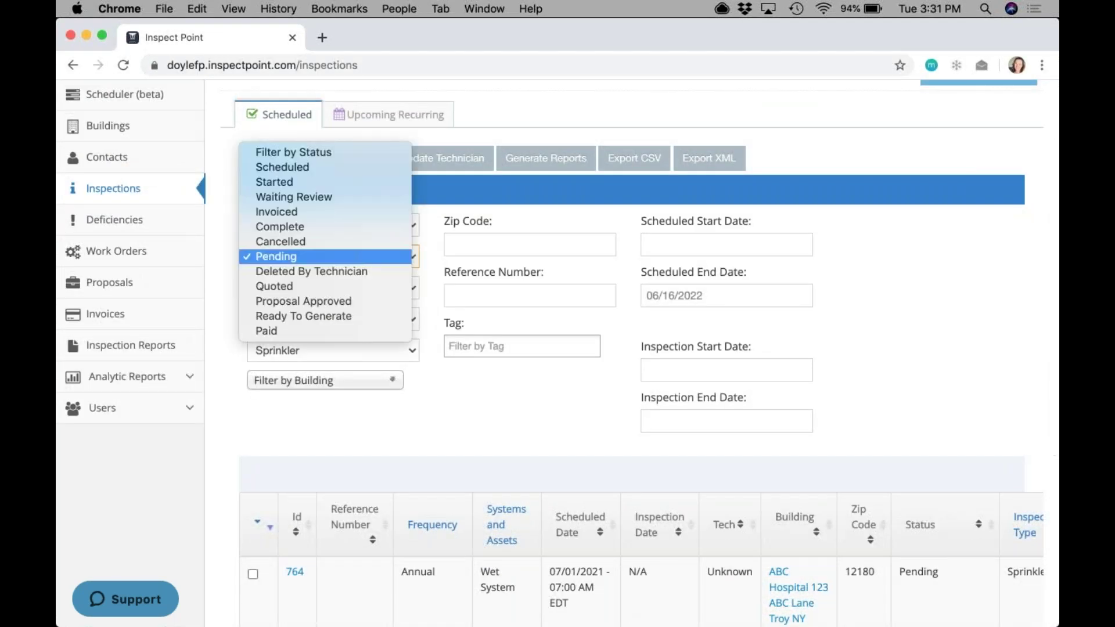
left_click(348, 221)
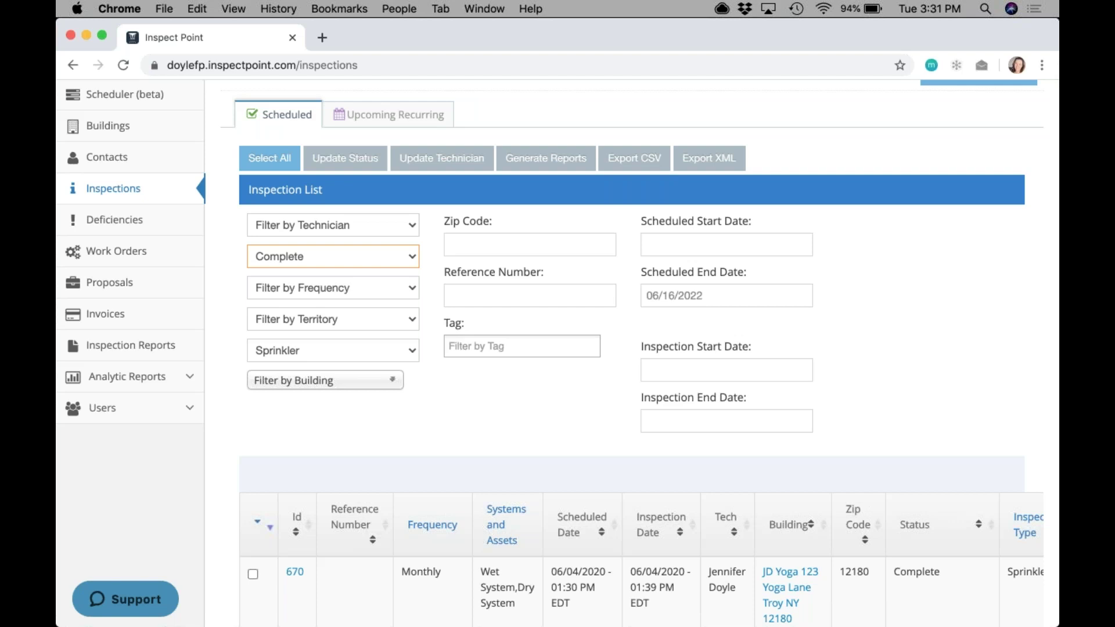
Try the Fire Alarm type filter, then leave the type on Sprinkler
left_click(328, 352)
left_click(324, 366)
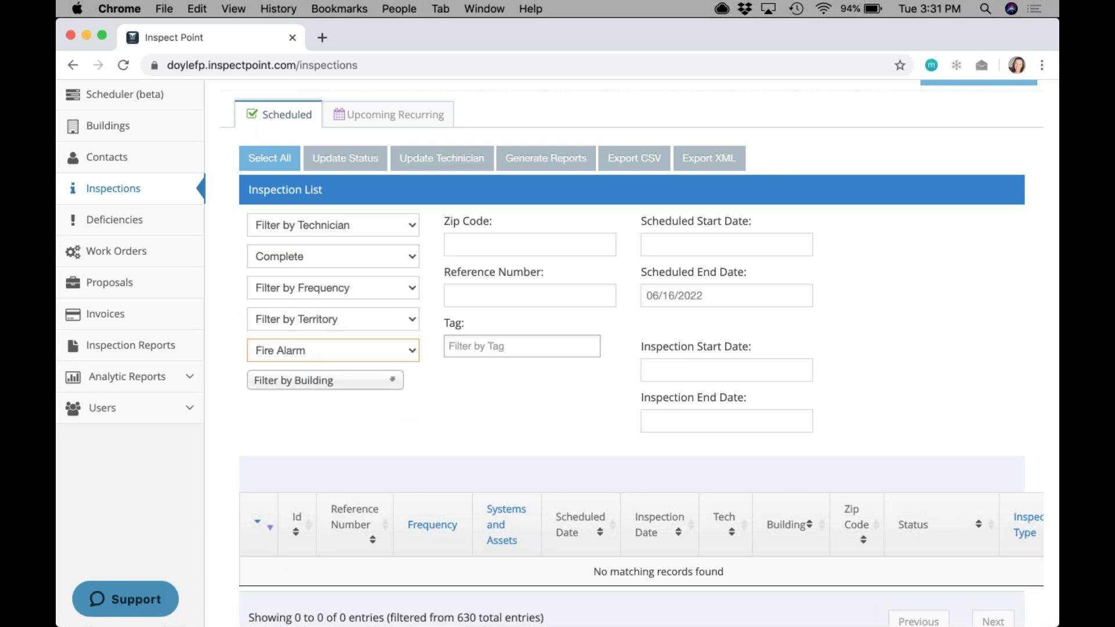
left_click(331, 351)
key("Escape")
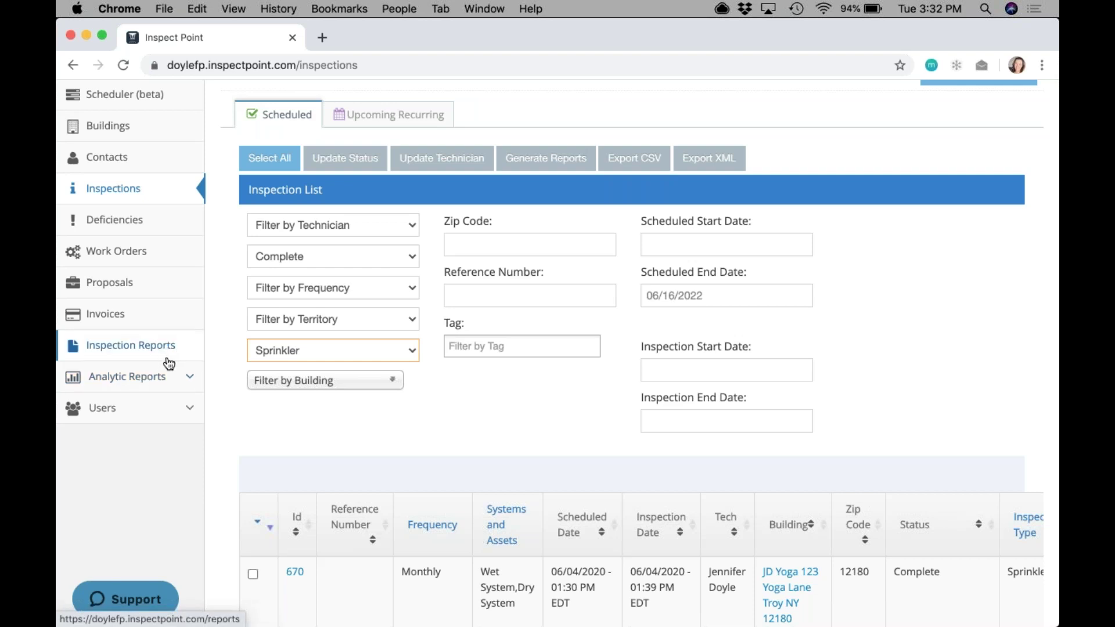
Open the Inspection Dashboard from the Analytic Reports menu
scroll(163, 378, "down", 5)
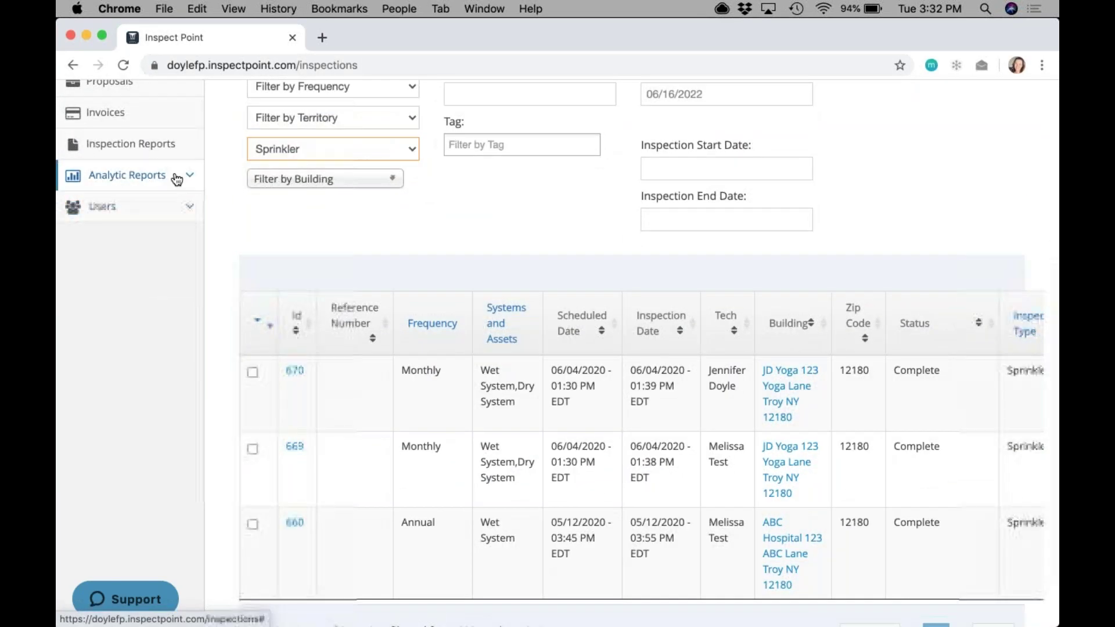
left_click(176, 180)
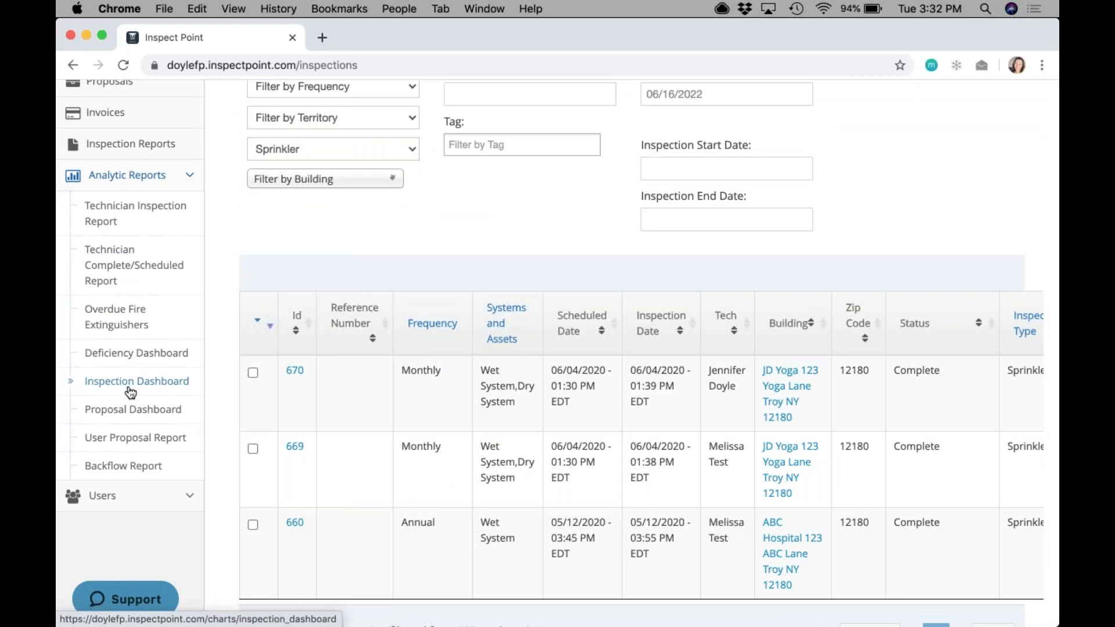
left_click(166, 388)
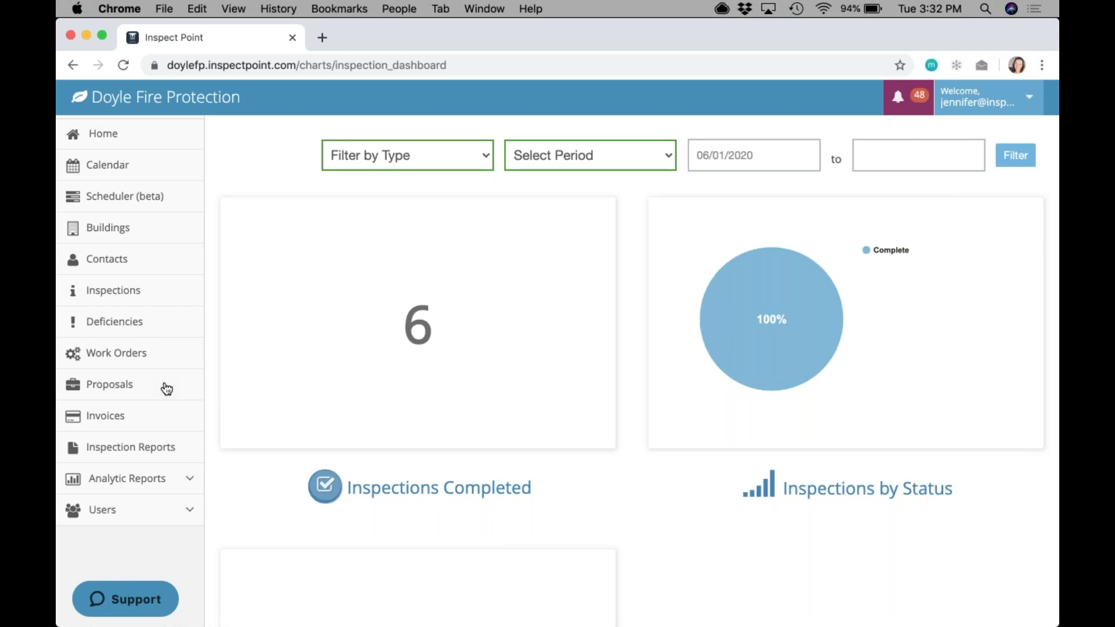
scroll(167, 389, "down", 5)
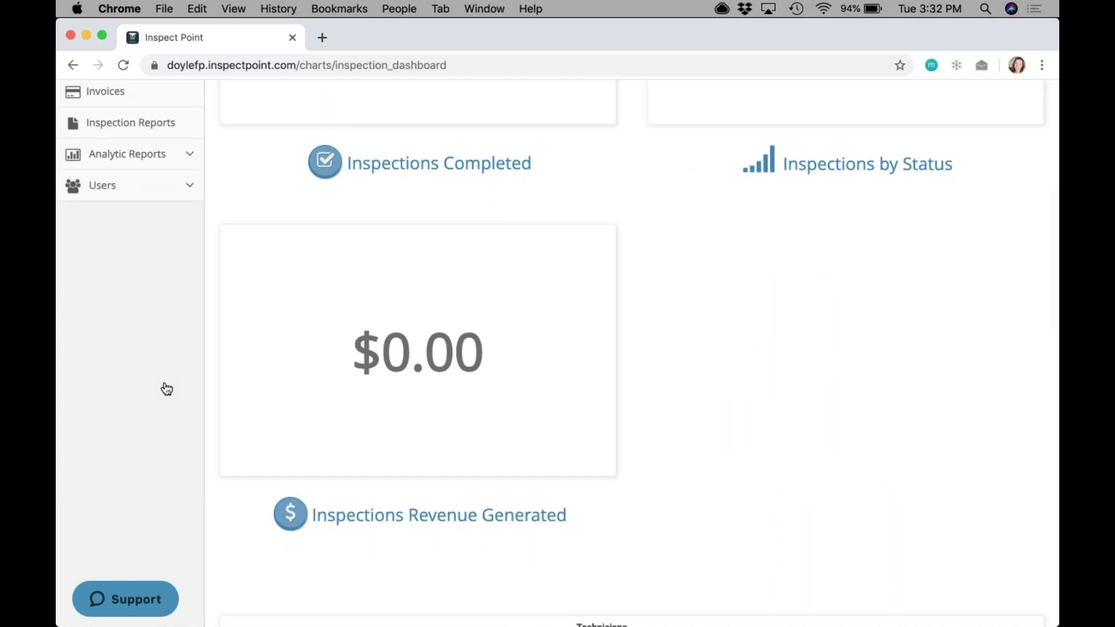
scroll(166, 388, "down", 7)
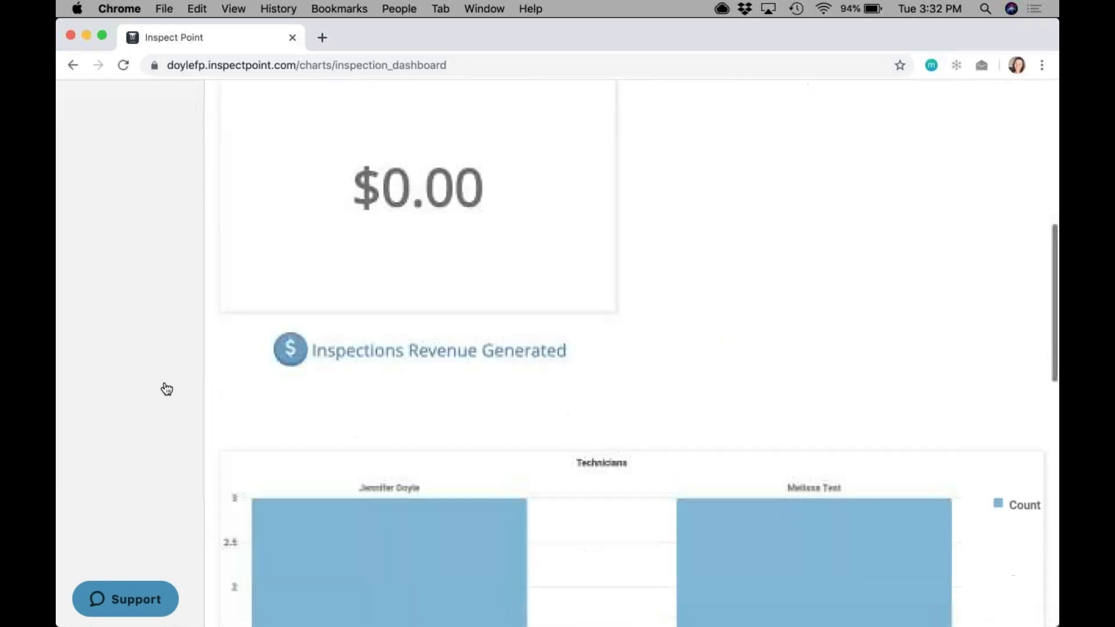
scroll(166, 389, "down", 1)
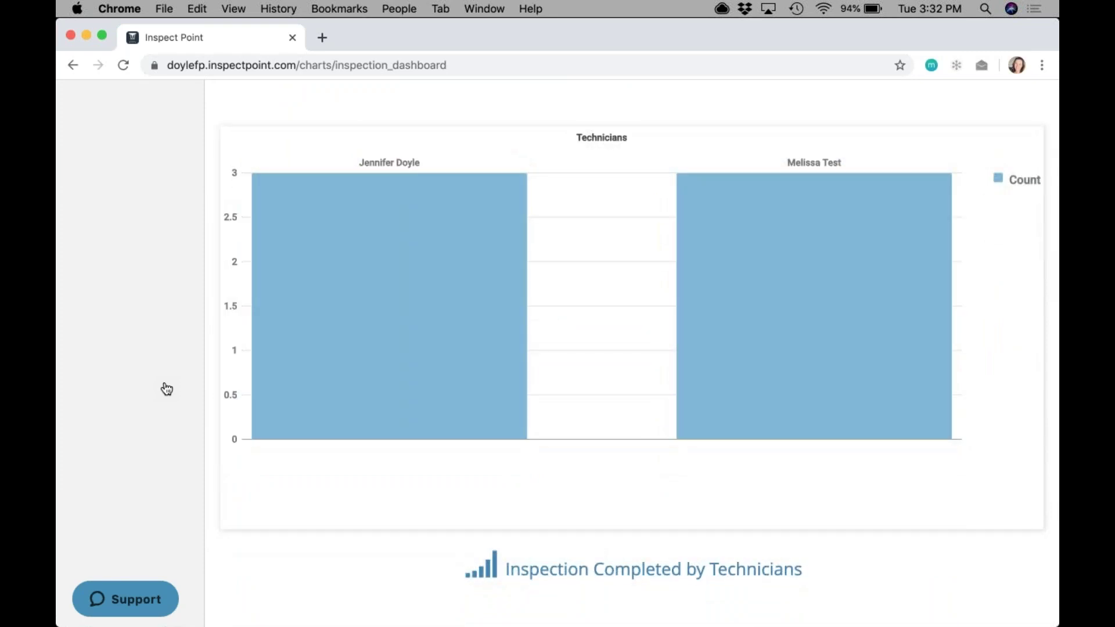
scroll(167, 389, "down", 7)
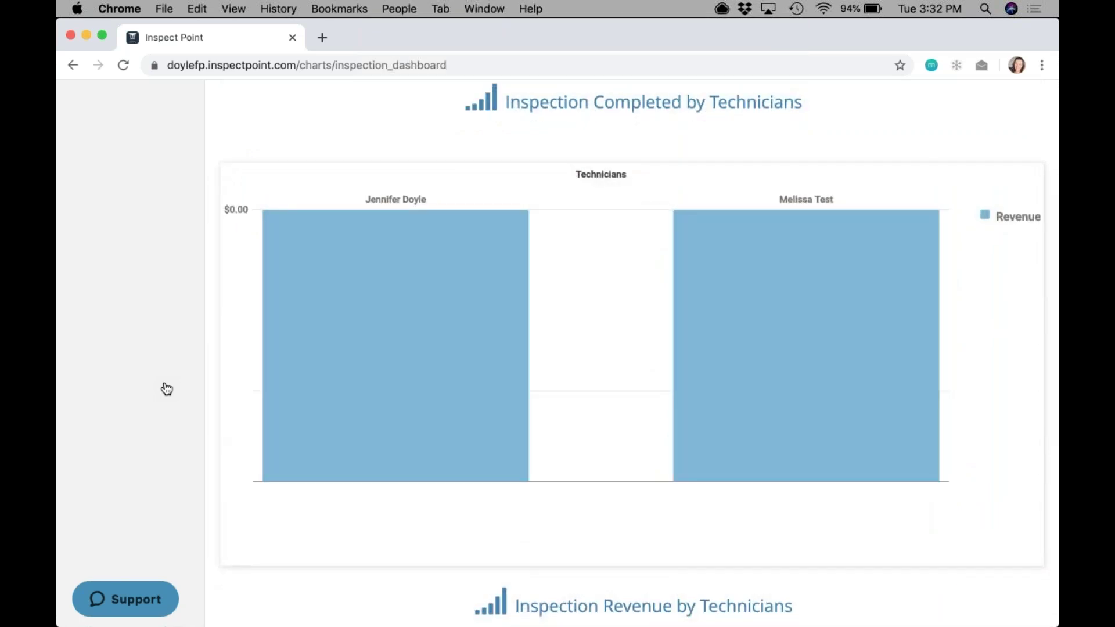
scroll(166, 389, "up", 10)
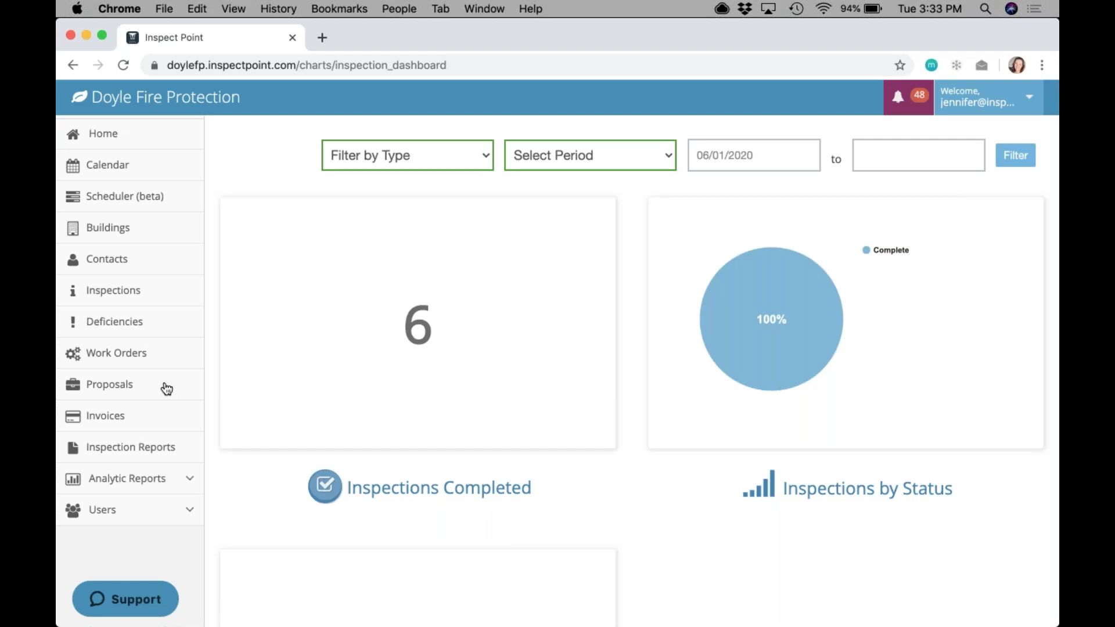
scroll(167, 389, "down", 15)
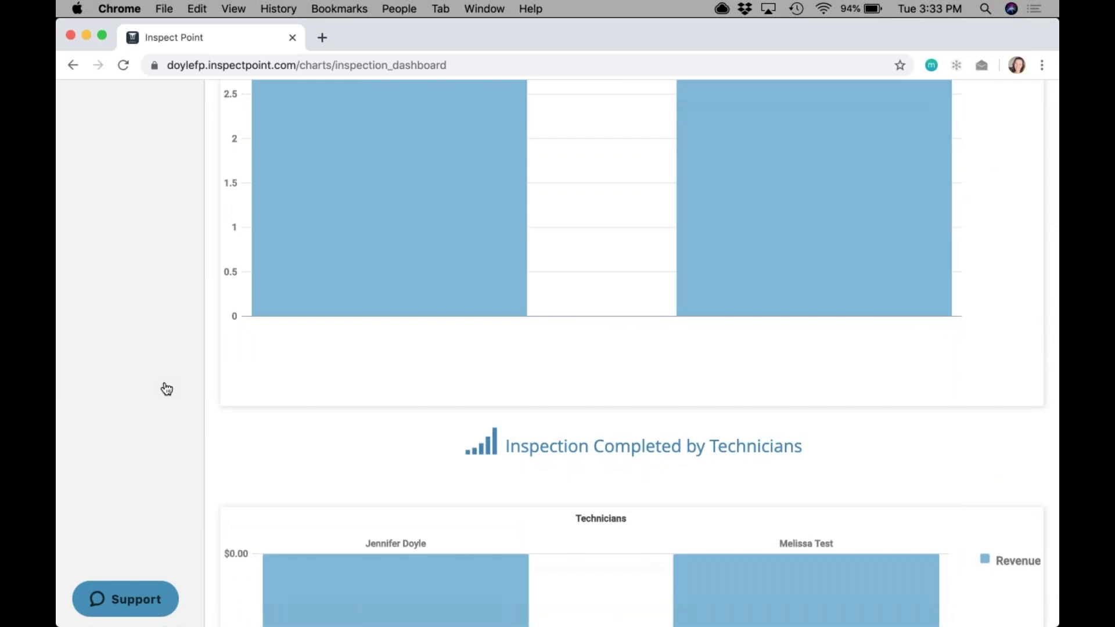
scroll(166, 389, "up", 15)
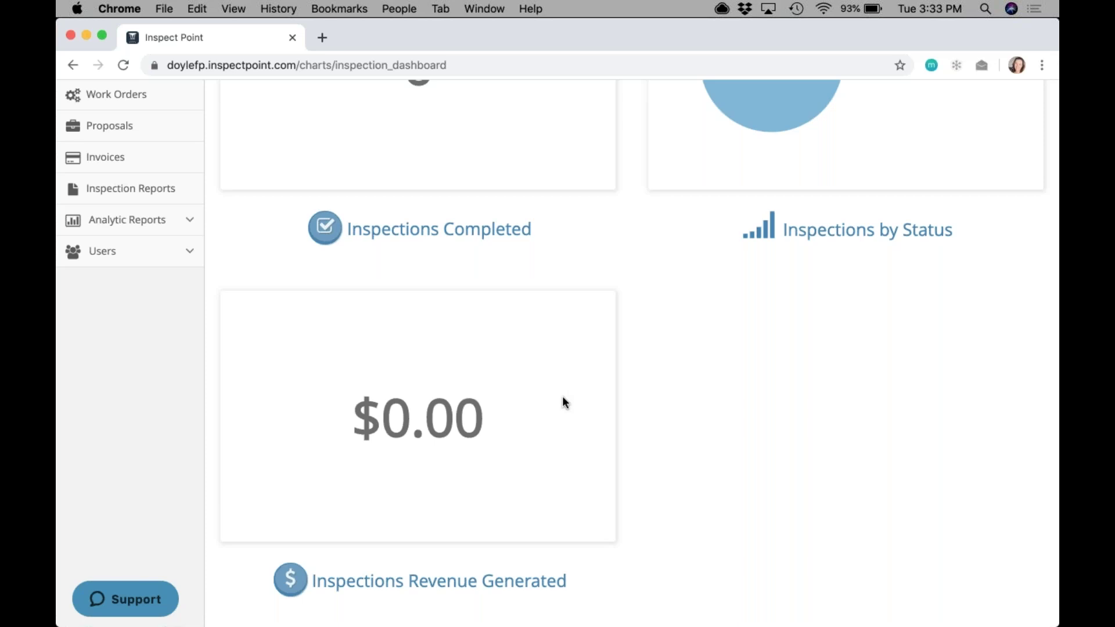
scroll(563, 402, "down", 10)
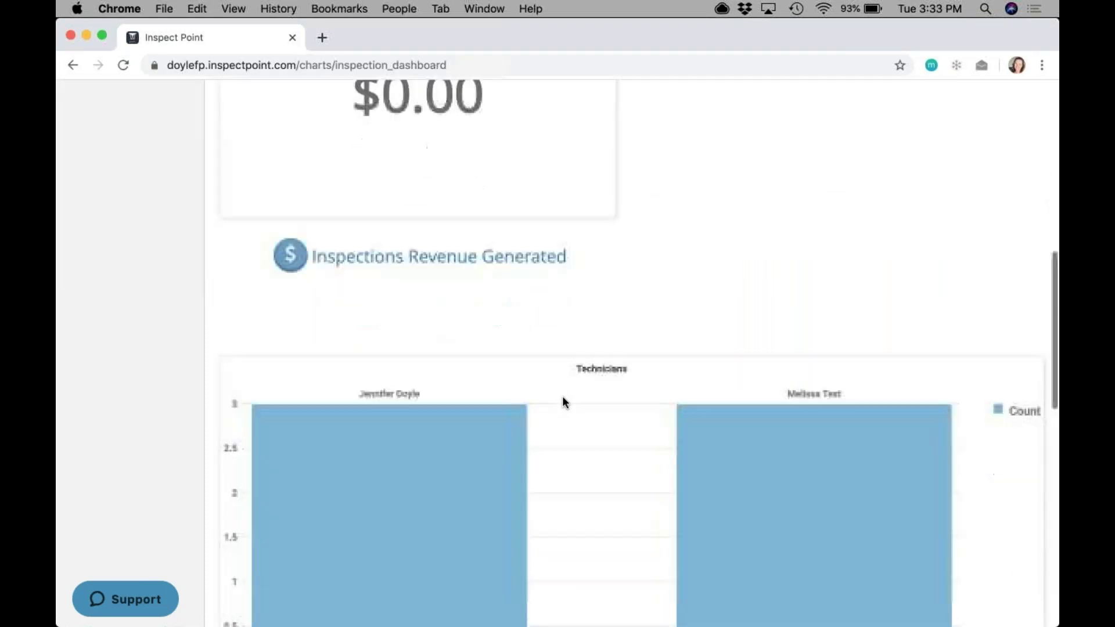
scroll(563, 401, "down", 8)
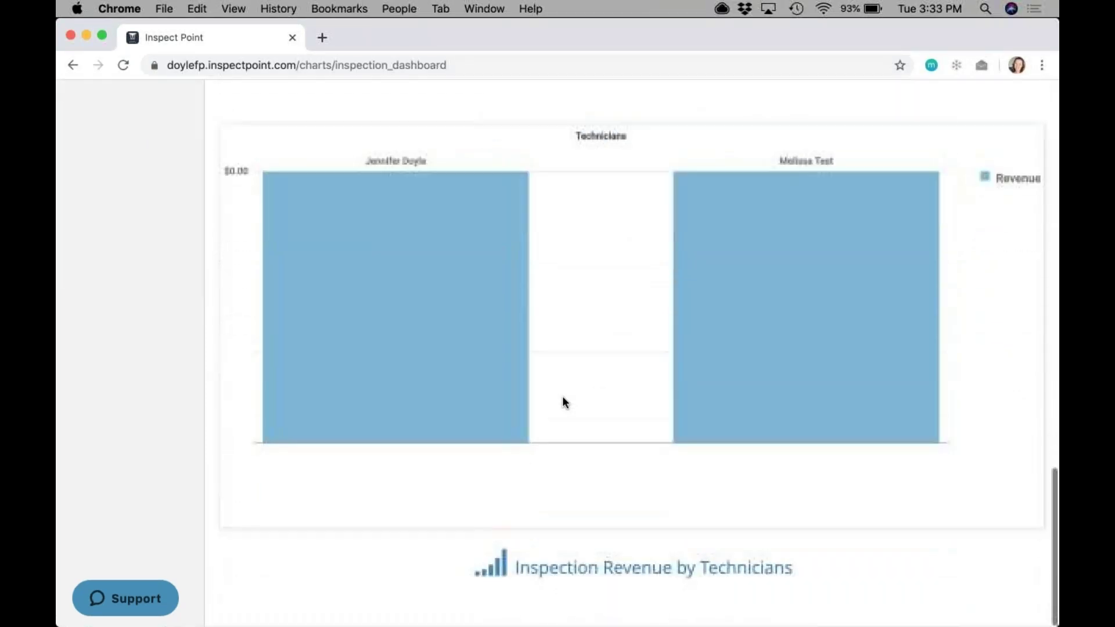
scroll(563, 402, "up", 4)
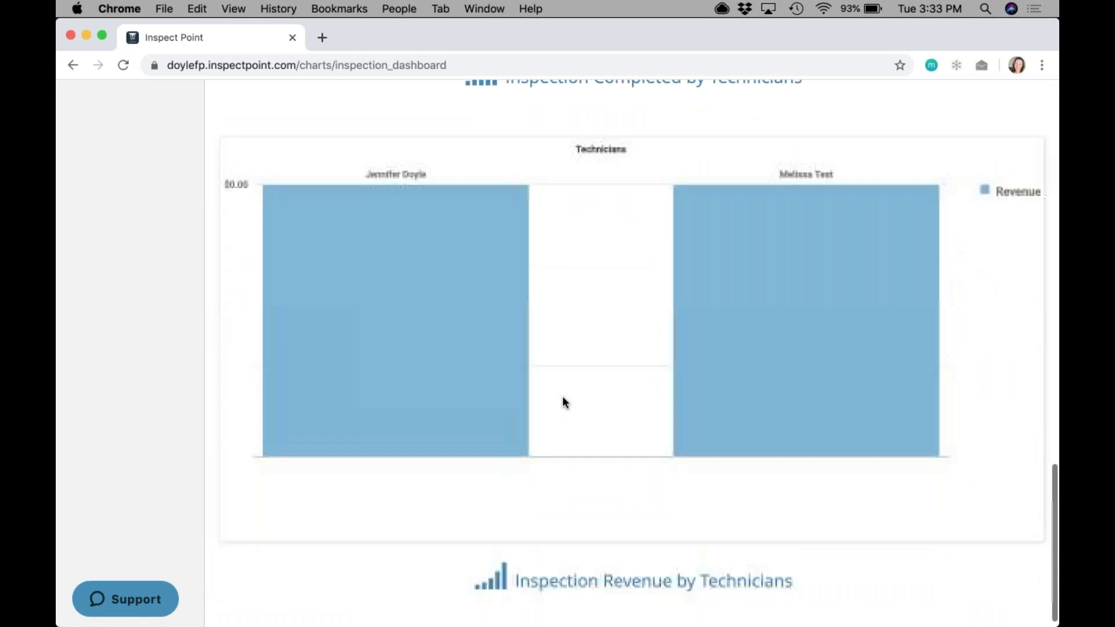
scroll(563, 401, "up", 10)
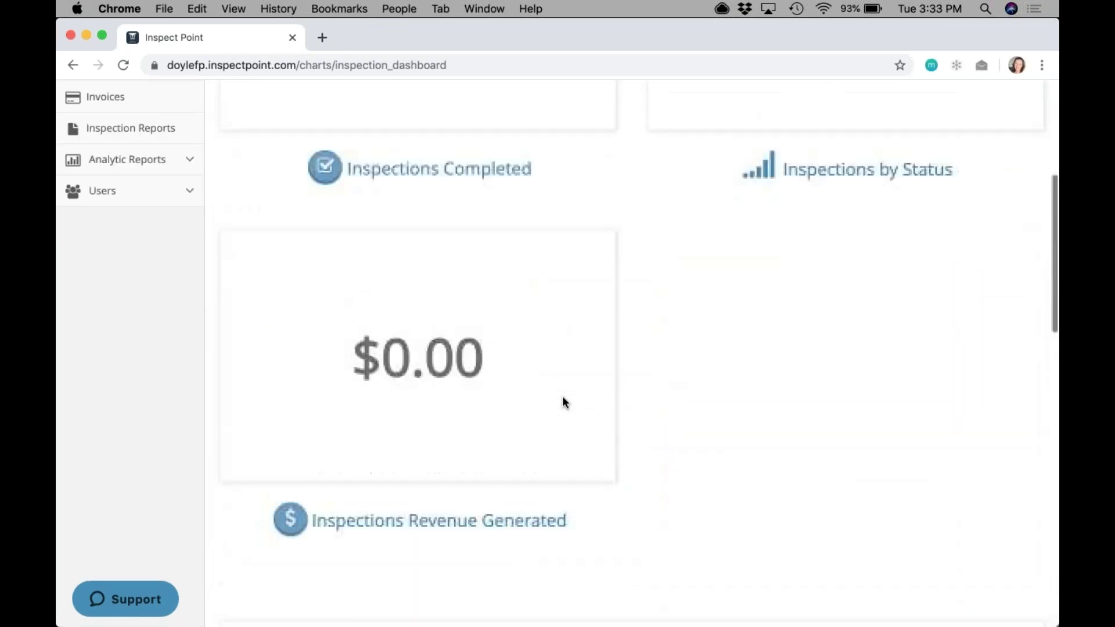
scroll(563, 402, "up", 2)
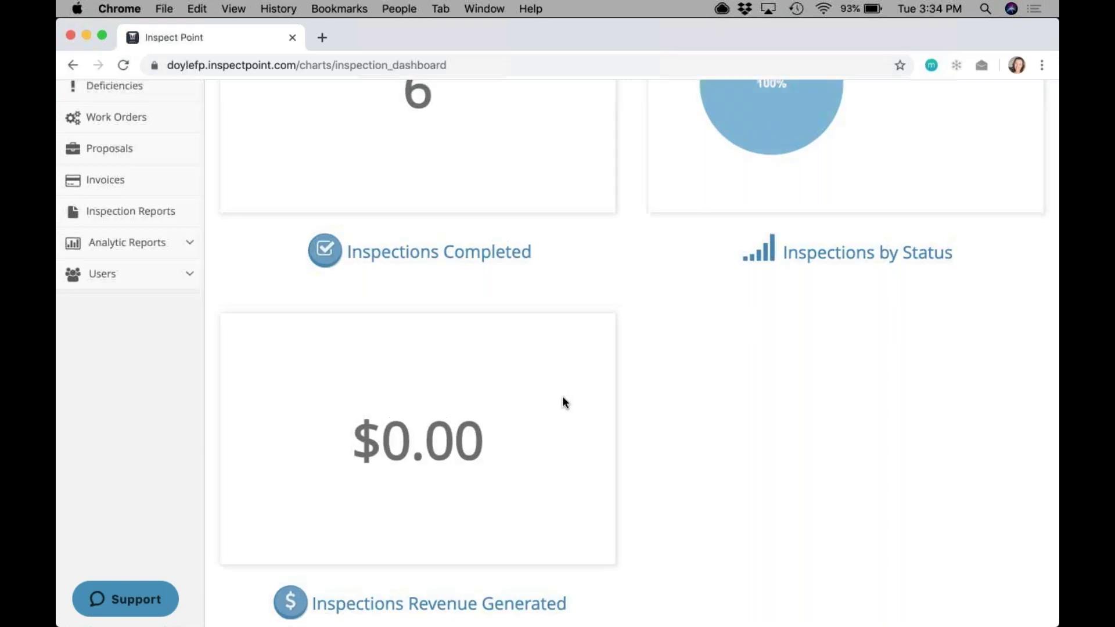
scroll(564, 402, "up", 5)
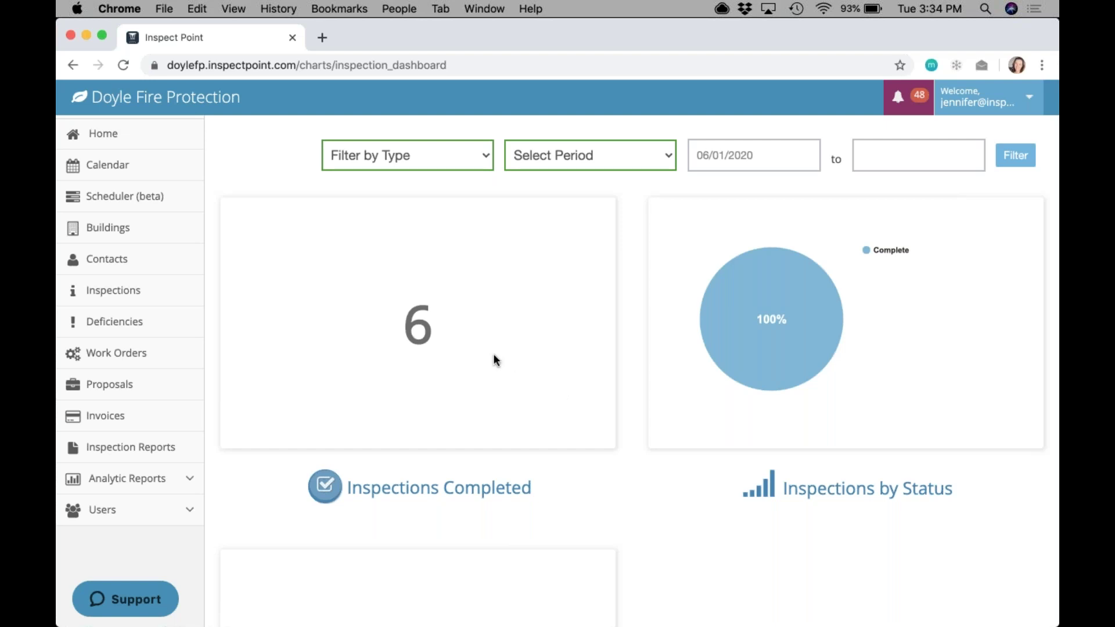
Expand the Analytic Reports submenu and scroll down to view the reports
left_click(179, 479)
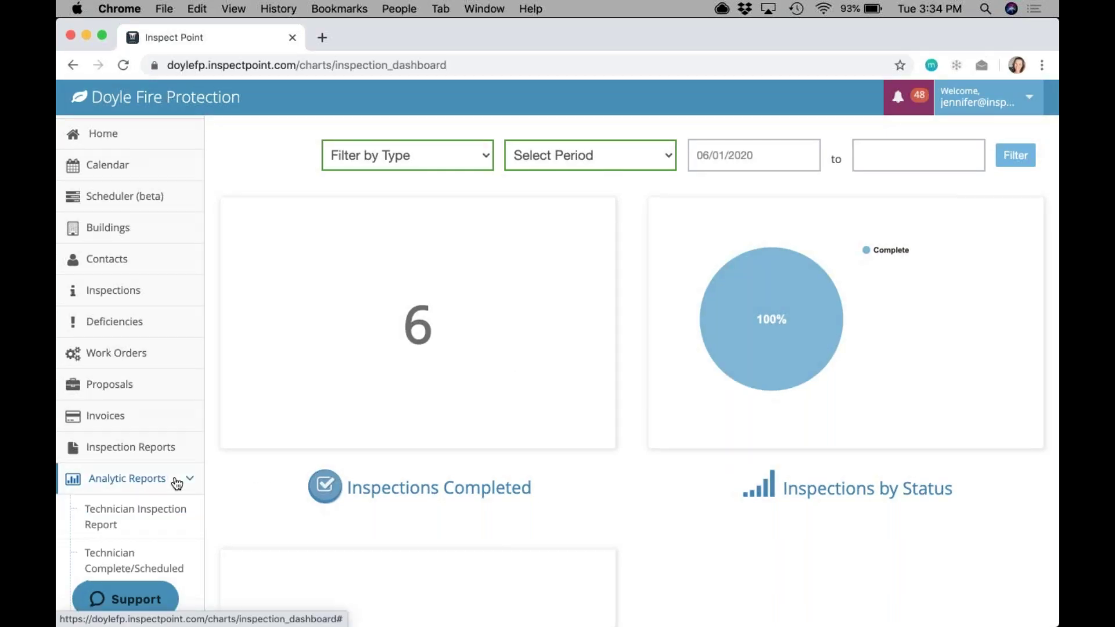
scroll(176, 482, "down", 3)
scroll(177, 483, "down", 5)
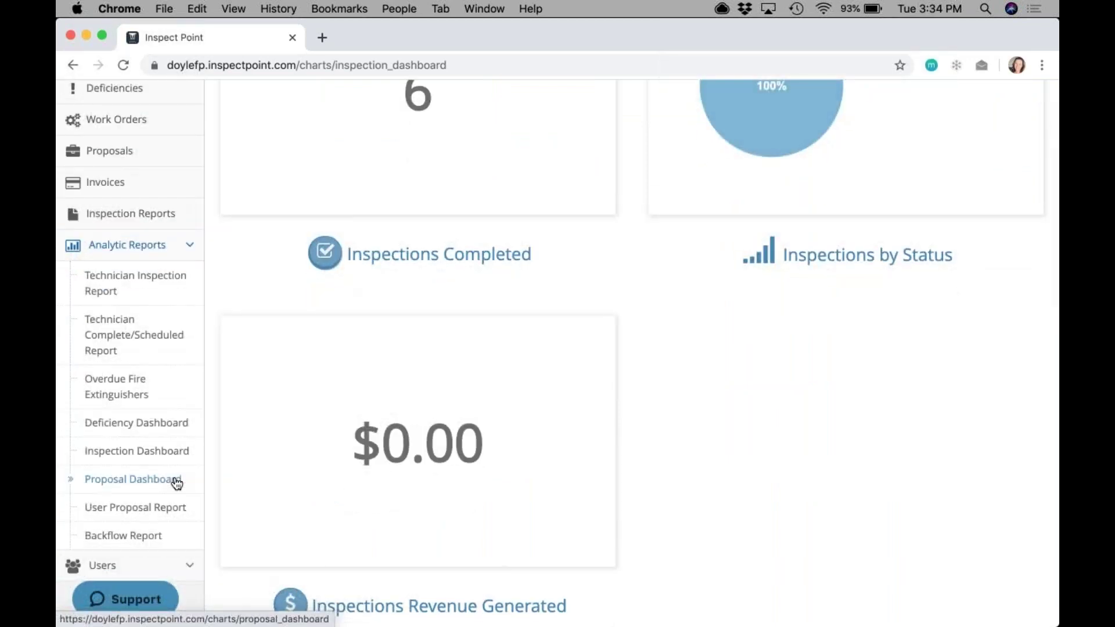